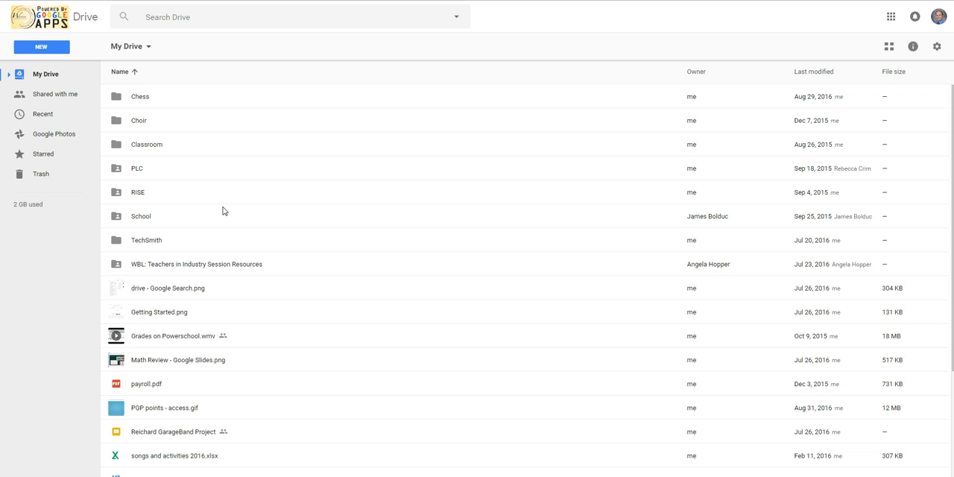
Step: Create a new blank Google Form from My Drive and title it "Chess Club Sign-up", leaving the description empty
click(42, 52)
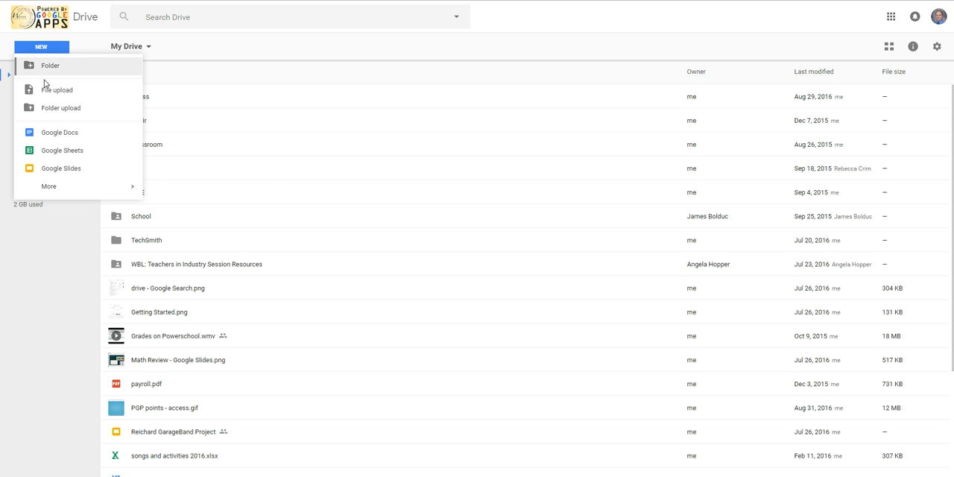
mouse_move(51, 193)
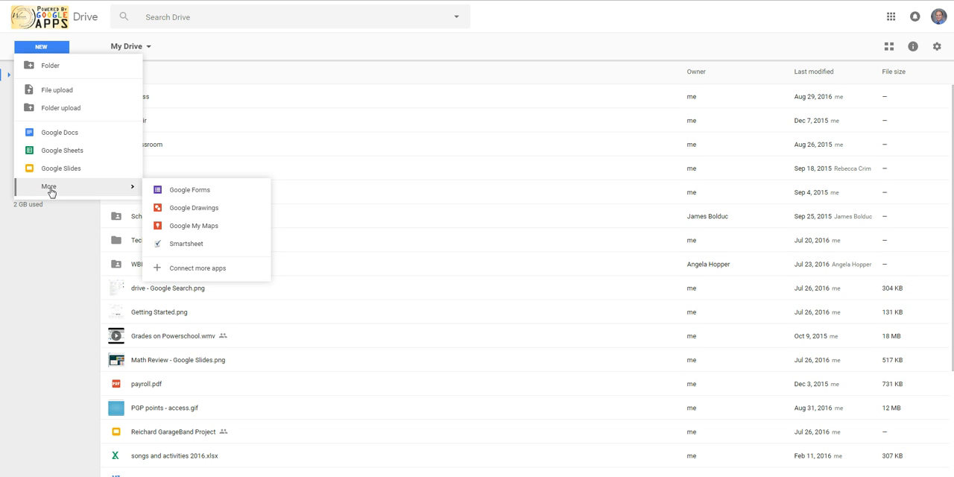
click(199, 191)
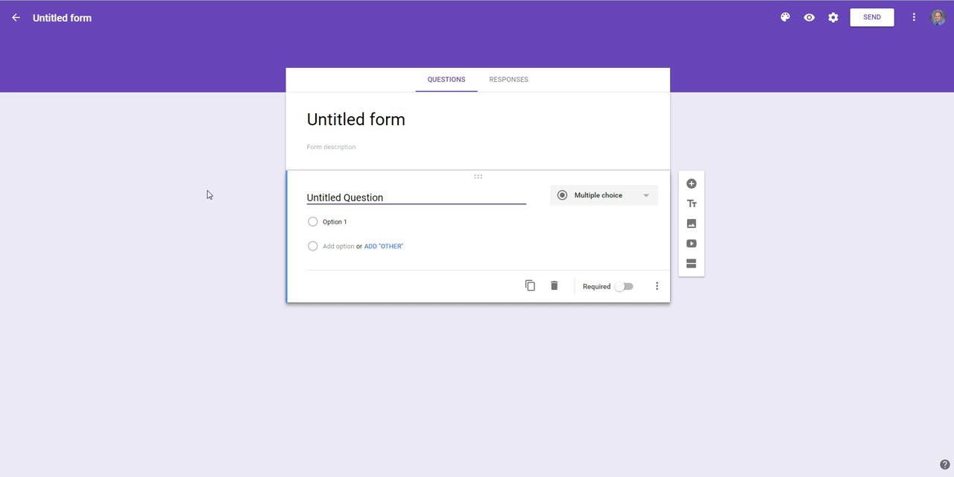
click(408, 125)
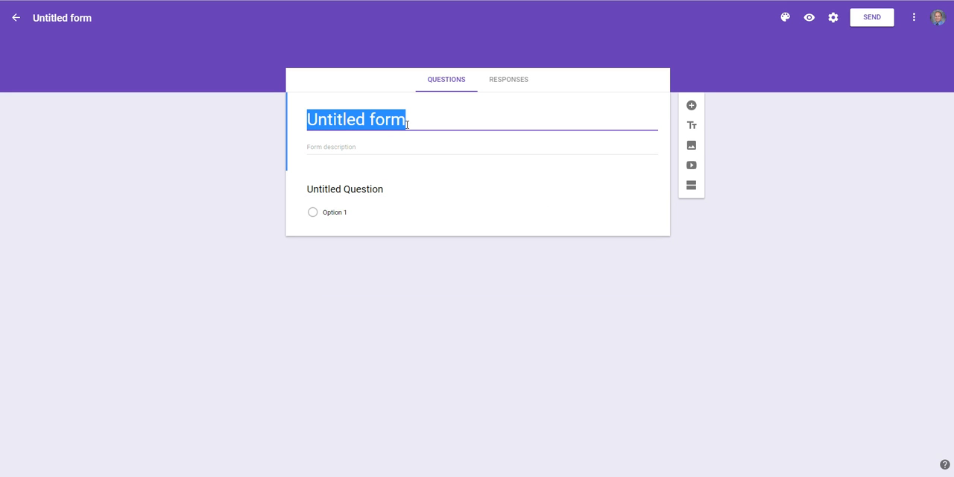
text(Chess Club Sign-up)
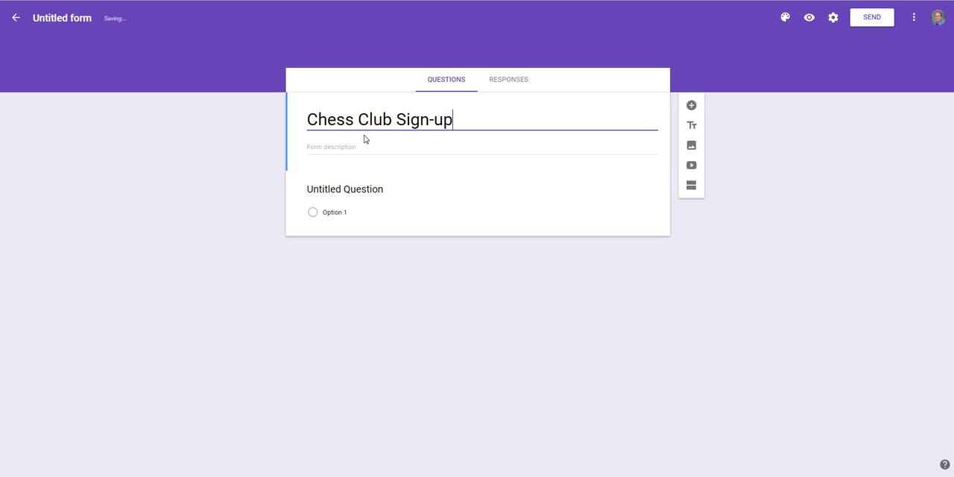
click(343, 152)
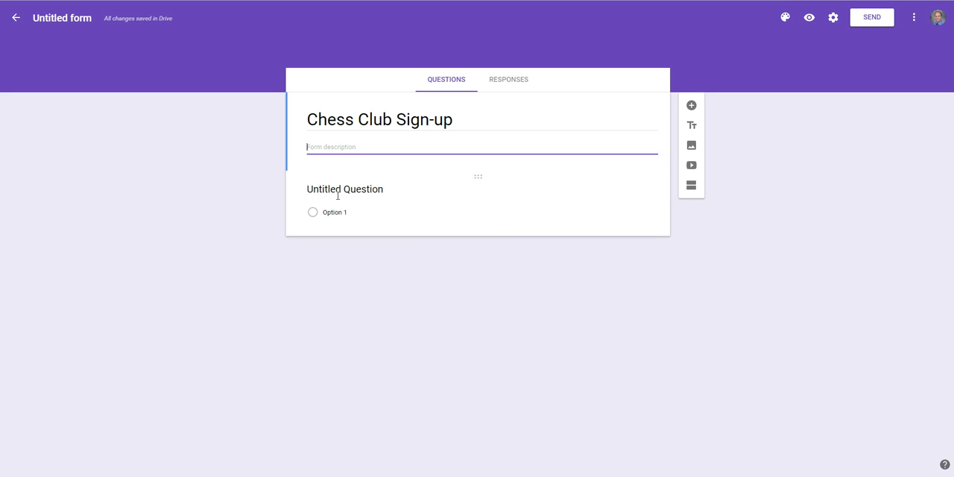
Step: Turn the untitled first question into "Child's Name" with the Short answer question type
click(368, 189)
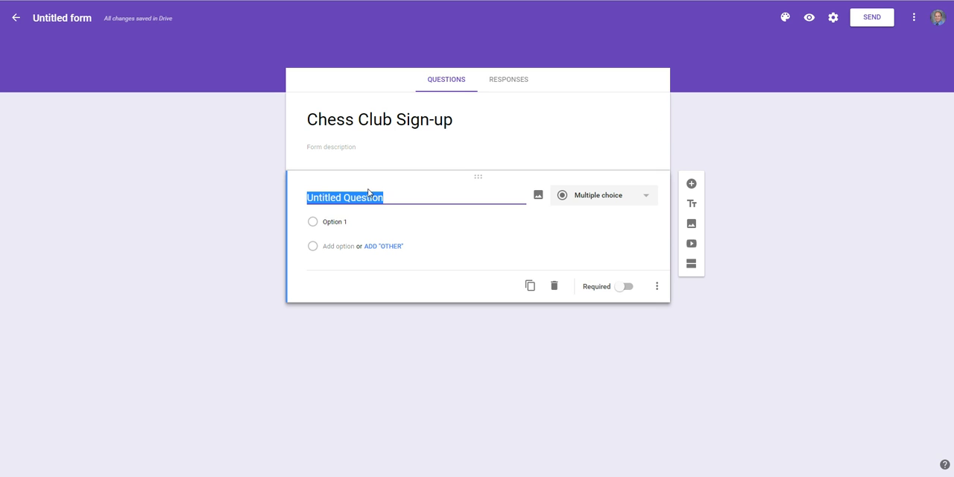
text(Child's )
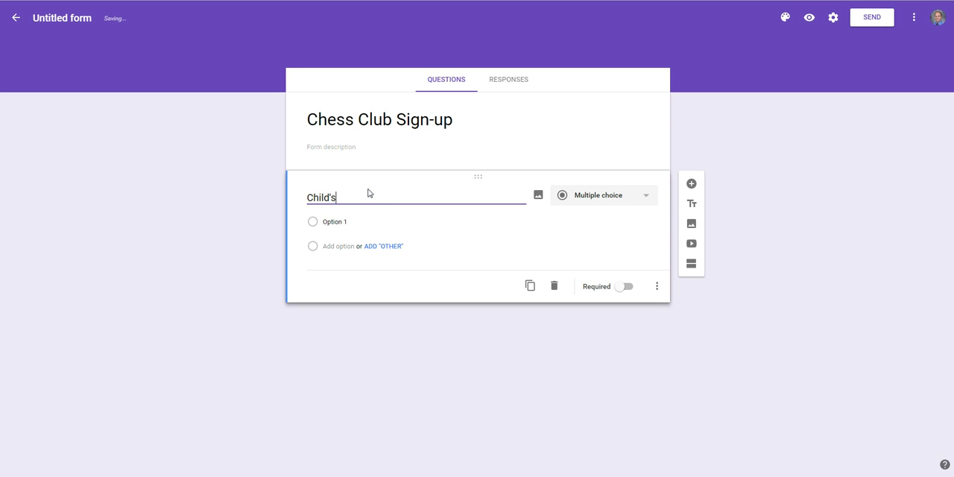
text(Name)
click(651, 199)
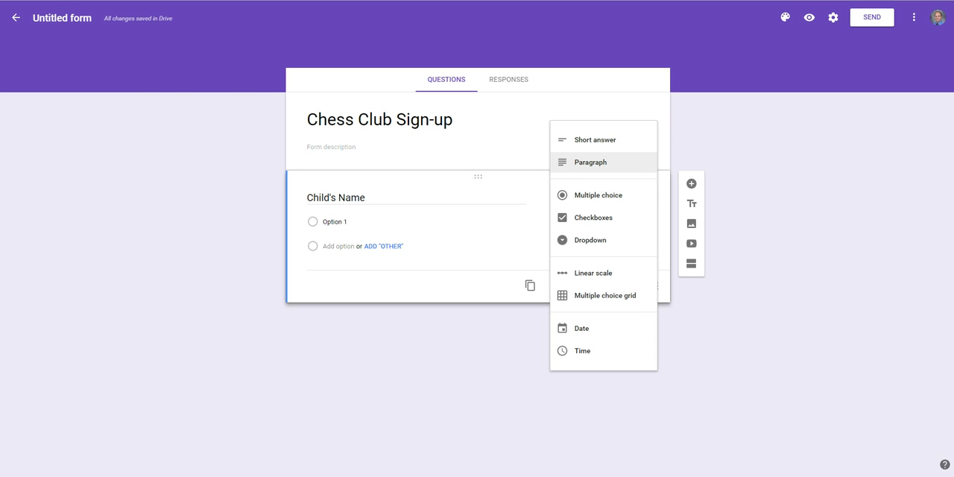
click(602, 144)
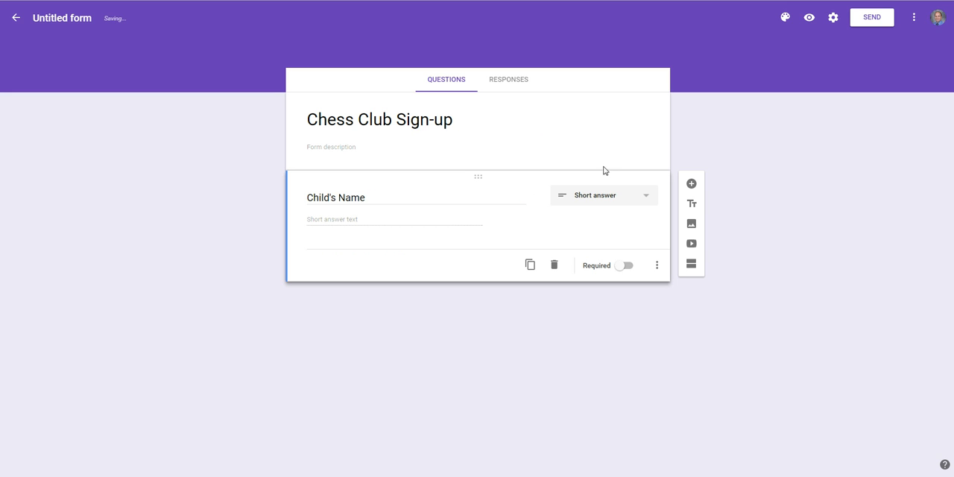
Step: Add a multiple-choice question "School" with the options "Madison" and "Washington"
click(691, 184)
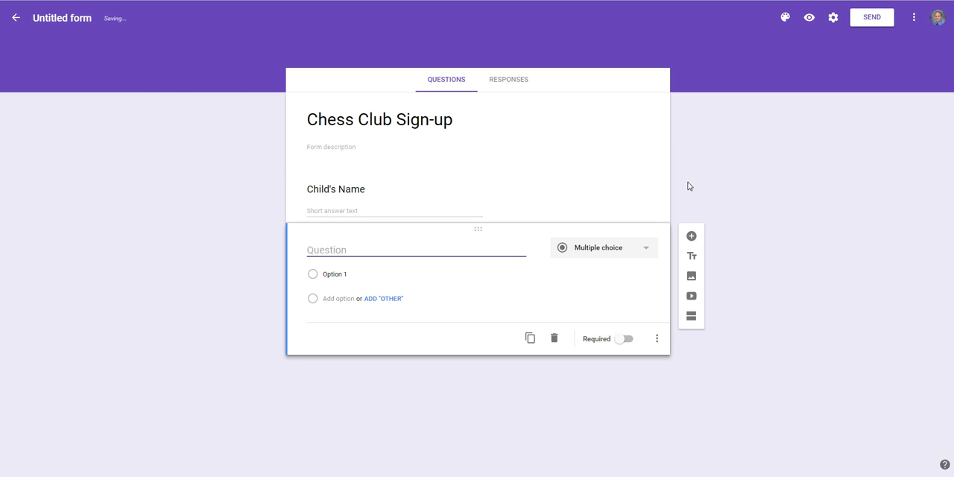
text(School)
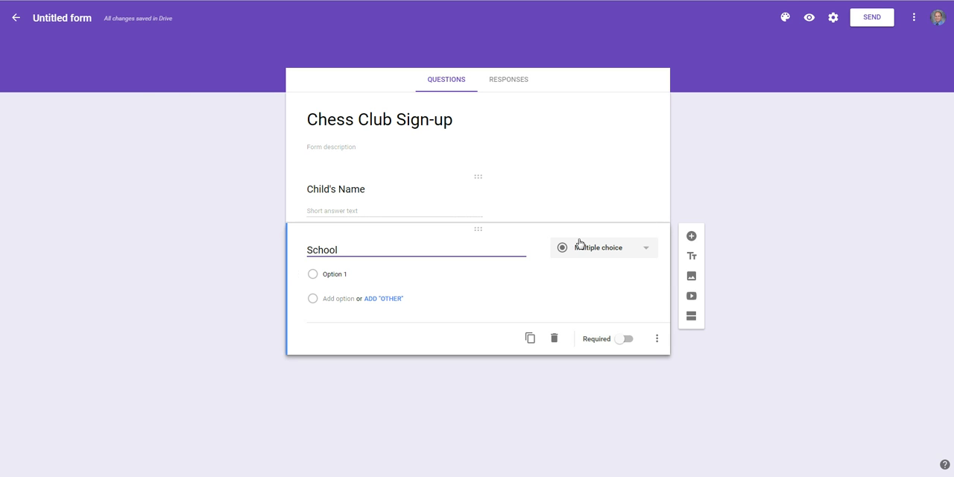
click(333, 275)
text(Madison)
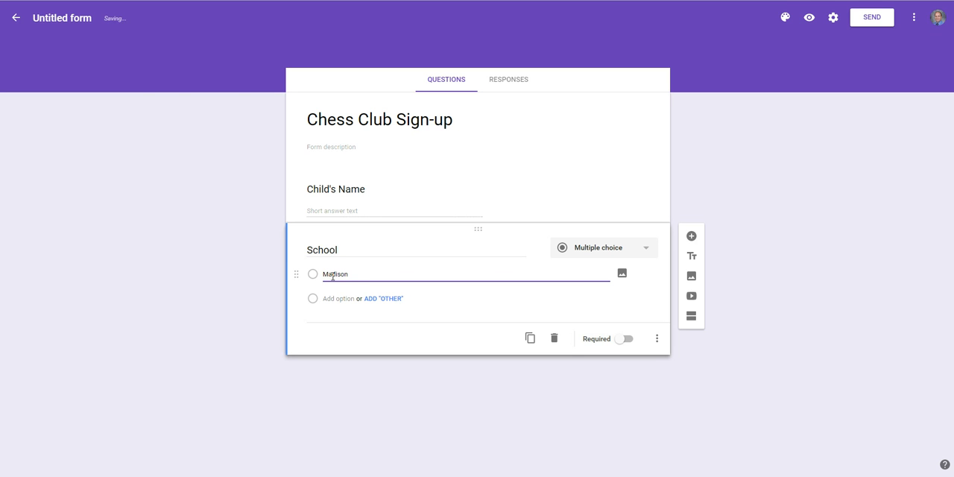
click(336, 300)
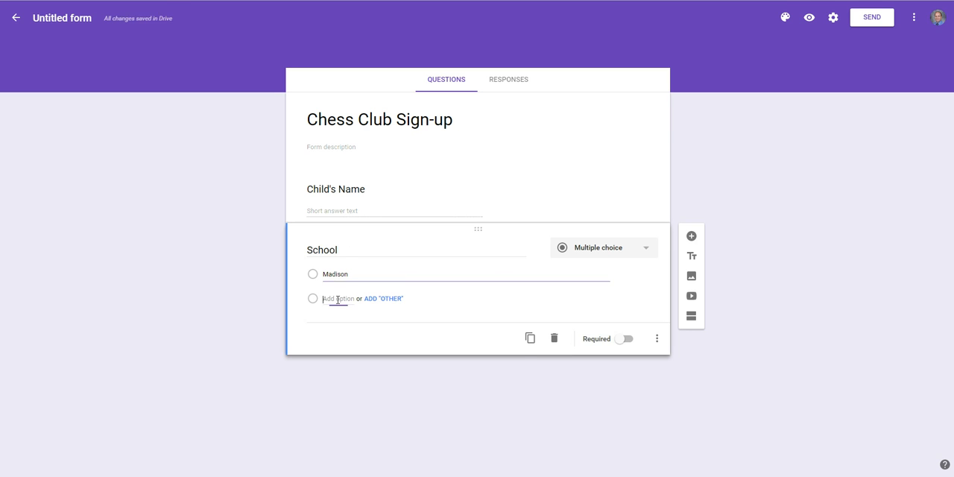
text(Washington)
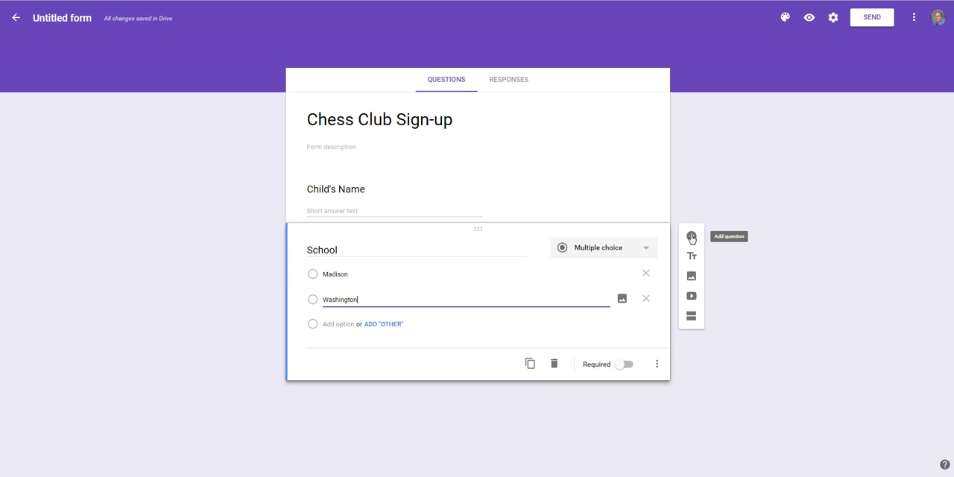
Step: Add a multiple-choice question "Grade" with "1st" as its first option
click(691, 235)
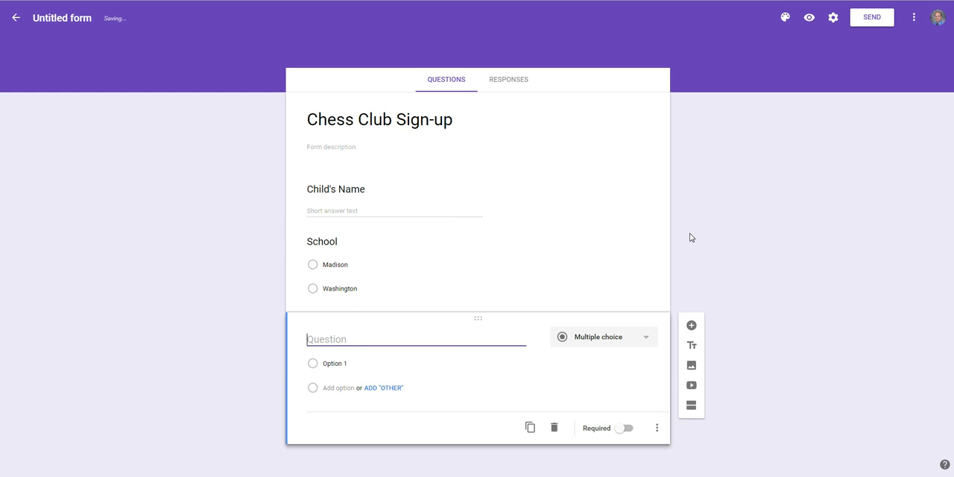
text(Grade)
click(340, 365)
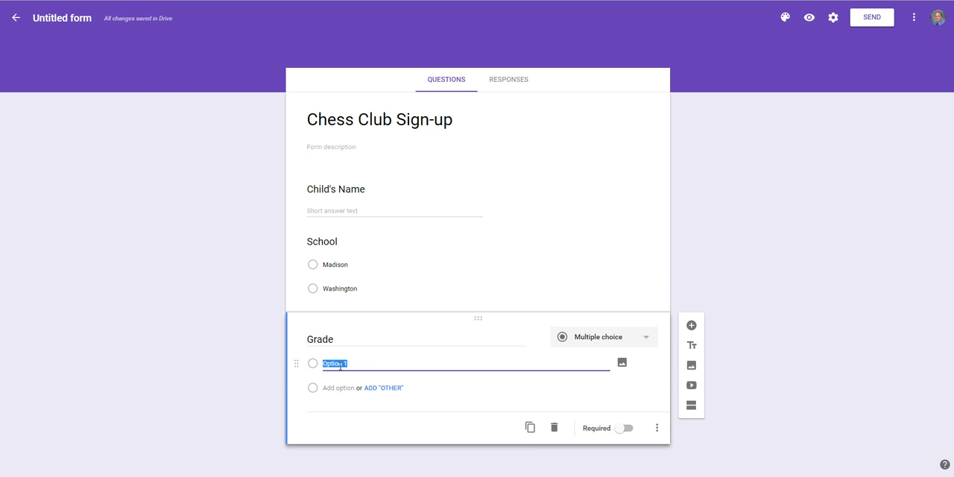
text(1st)
click(339, 395)
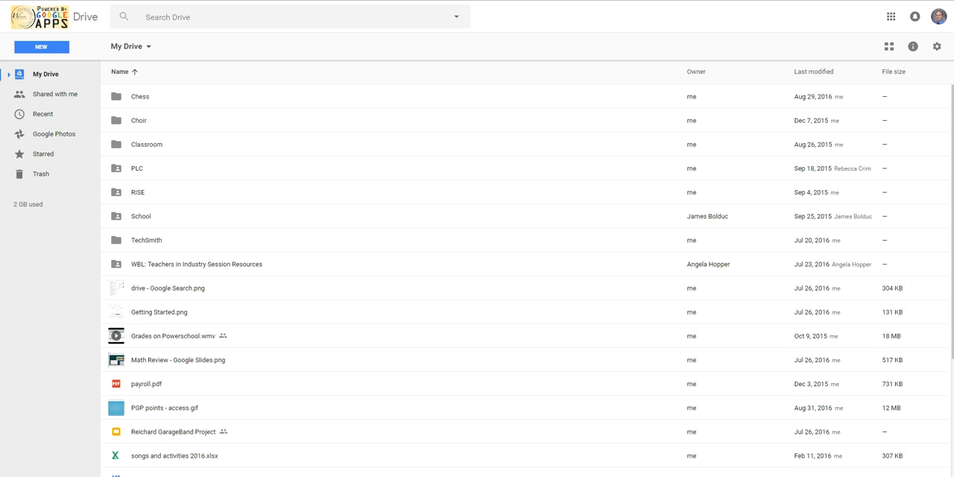
Step: Open the existing Chess Club Sign Up form from the Chess folder in Drive and review its questions down to the communication preference
click(144, 104)
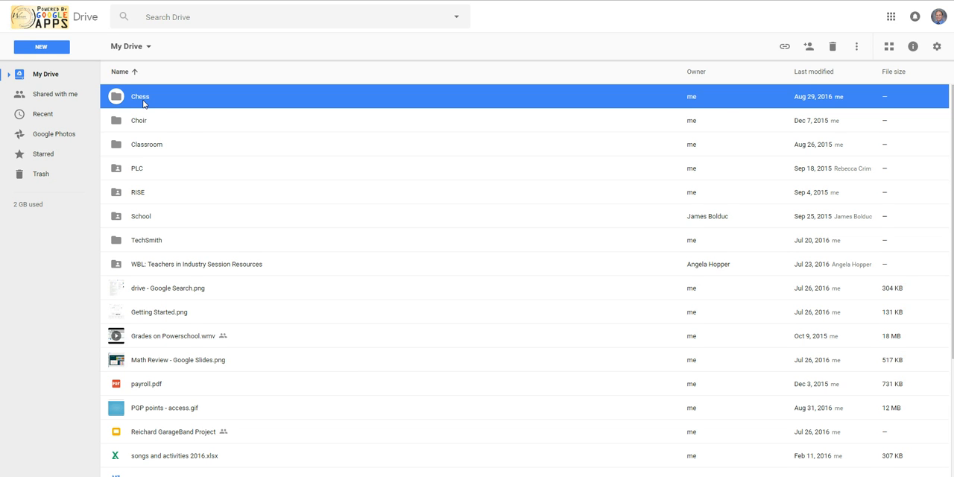
double_click(144, 104)
double_click(156, 99)
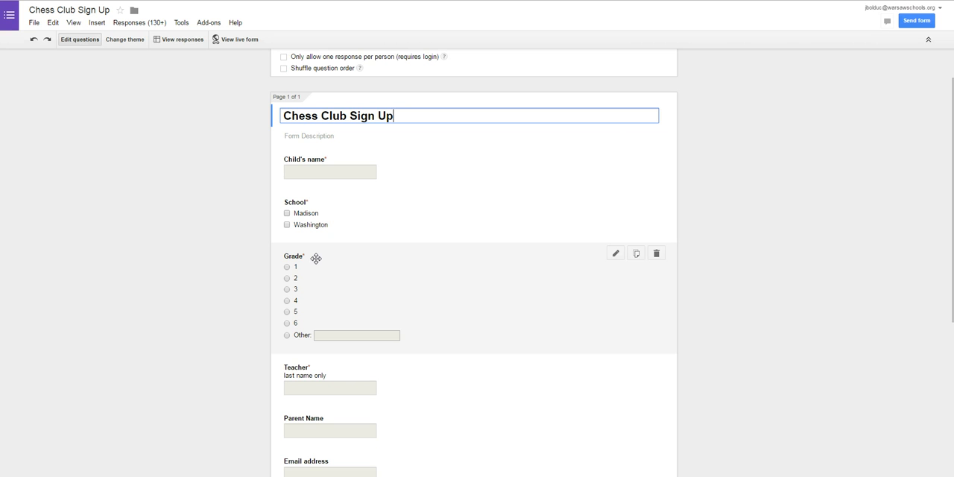
scroll(316, 261, down, 1)
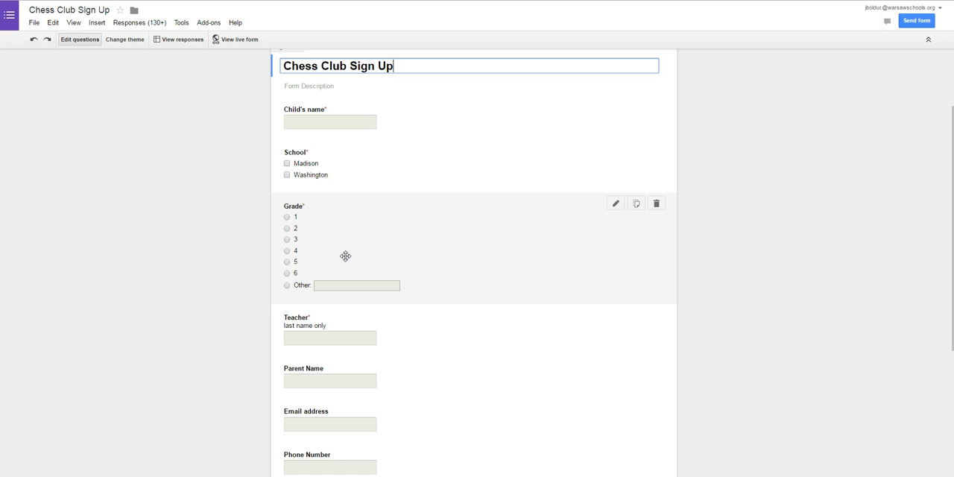
scroll(345, 256, down, 1)
scroll(345, 256, down, 1)
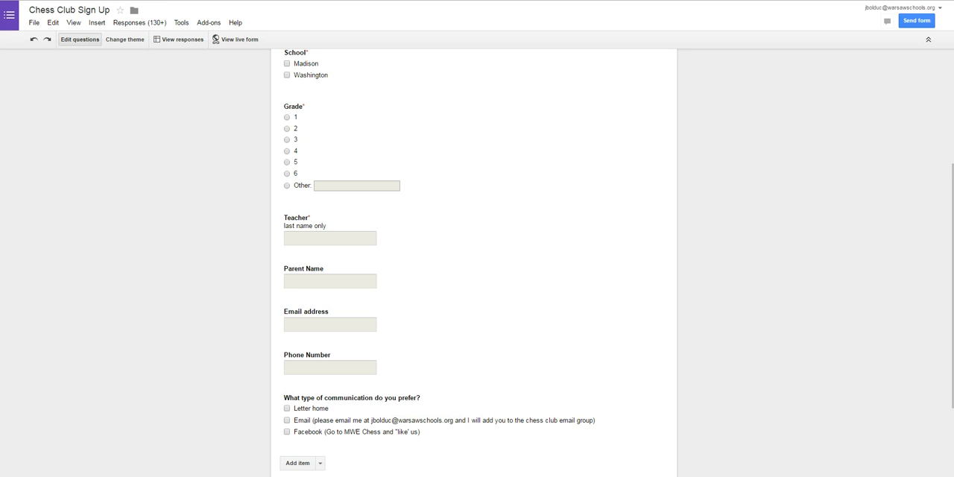
Step: Copy the web address of the Chess Club Sign Up form and switch to the Chess Club flyer in Word
mouse_move(398, 187)
right_click(249, 0)
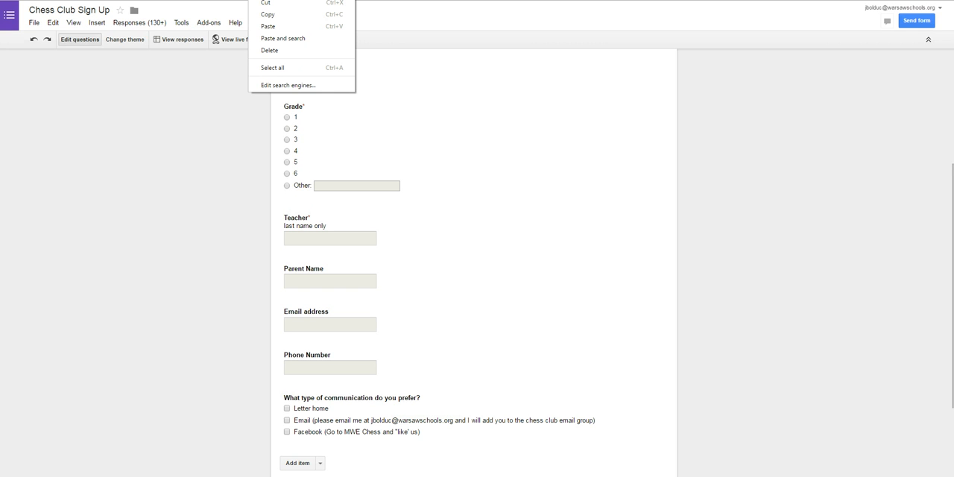
click(272, 18)
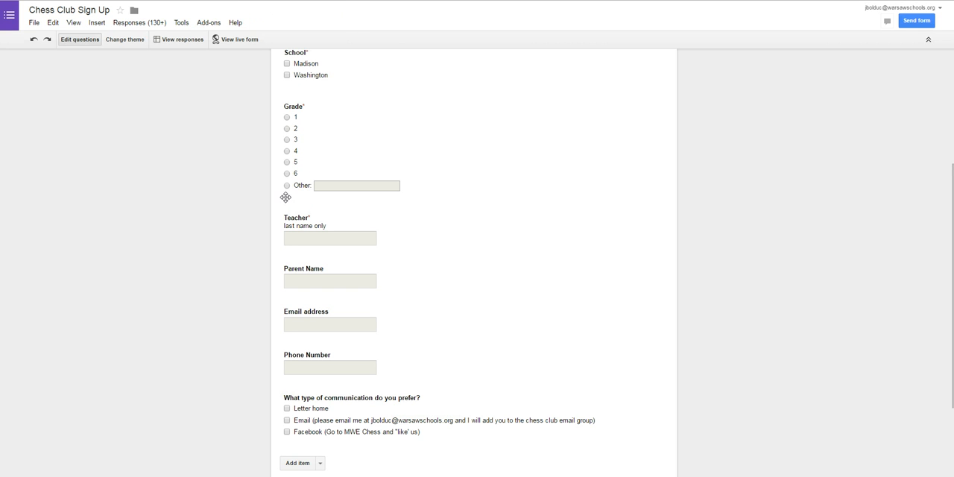
click(179, 476)
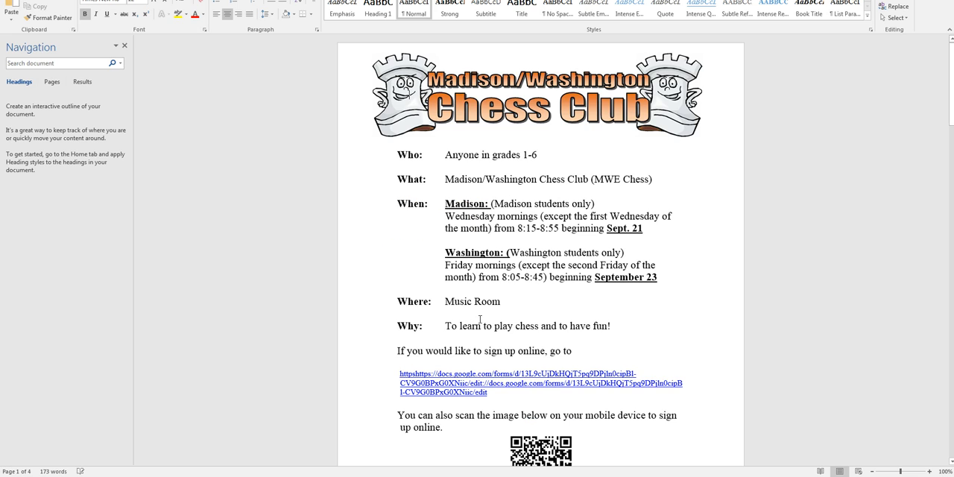
Step: Examine the online sign-up link and the QR code on the first page of the Chess Club flyer
scroll(480, 319, down, 1)
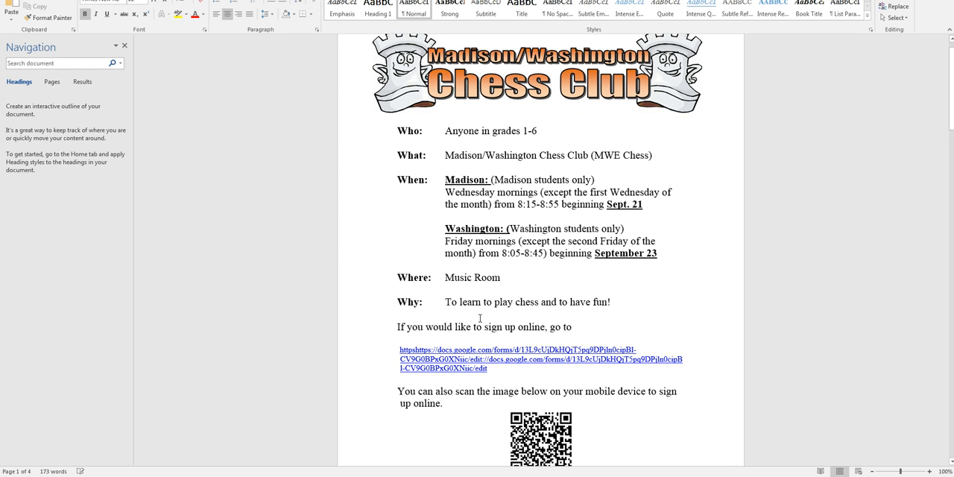
scroll(481, 318, down, 2)
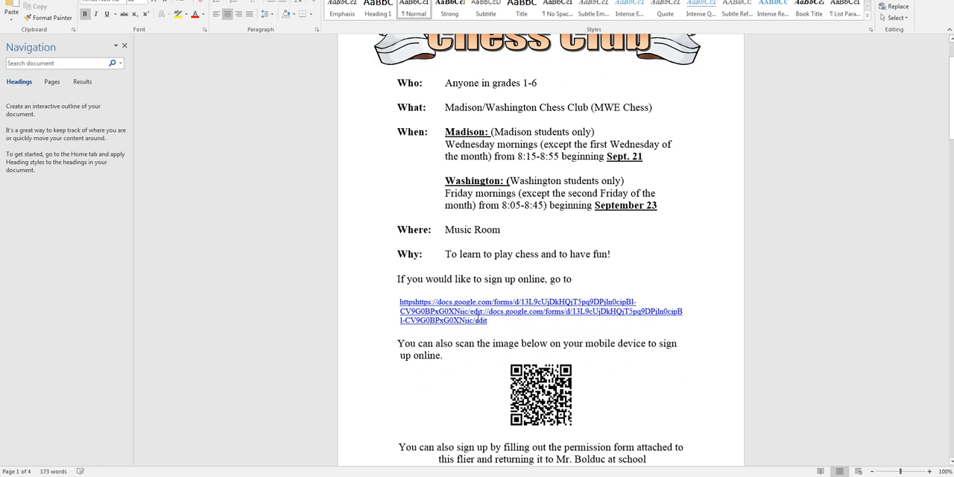
triple_click(505, 327)
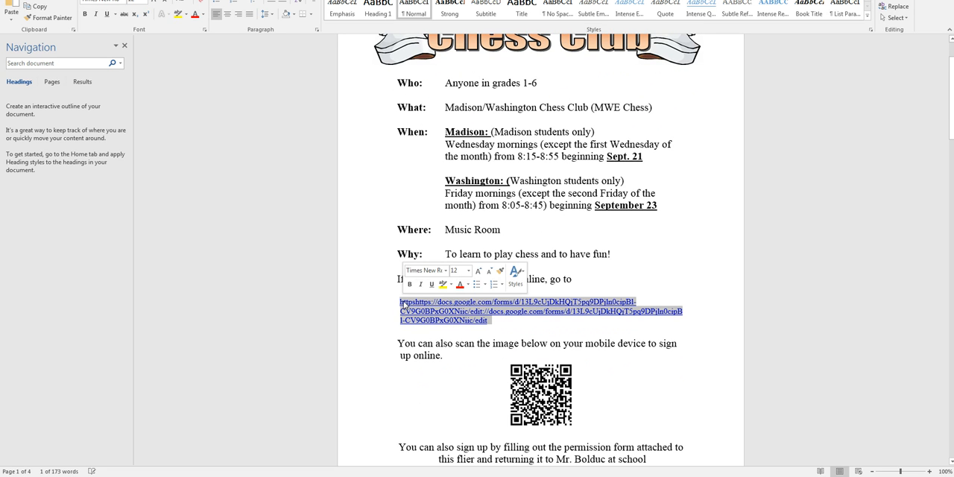
scroll(537, 337, down, 5)
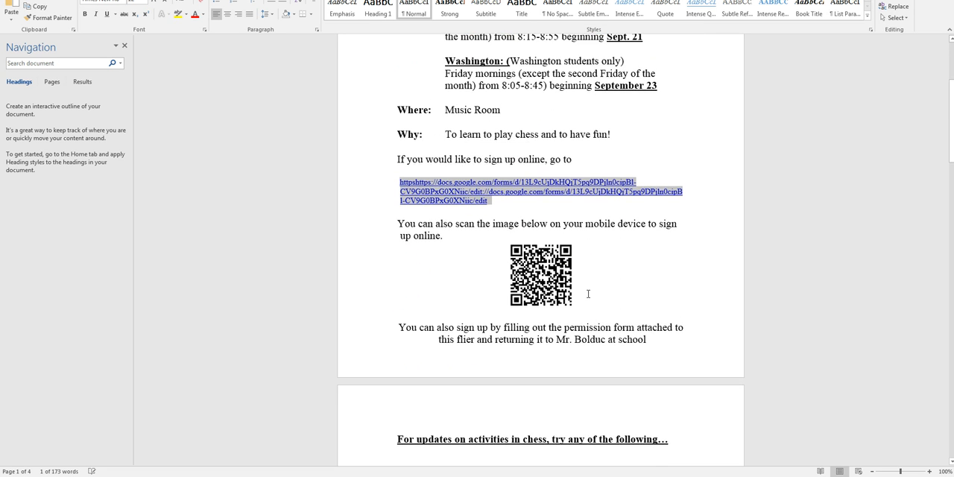
click(587, 292)
click(508, 263)
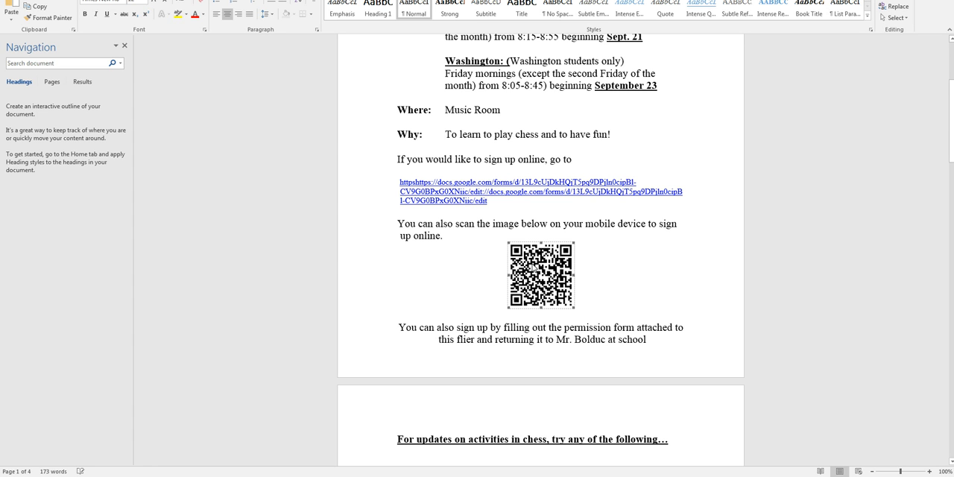
click(595, 280)
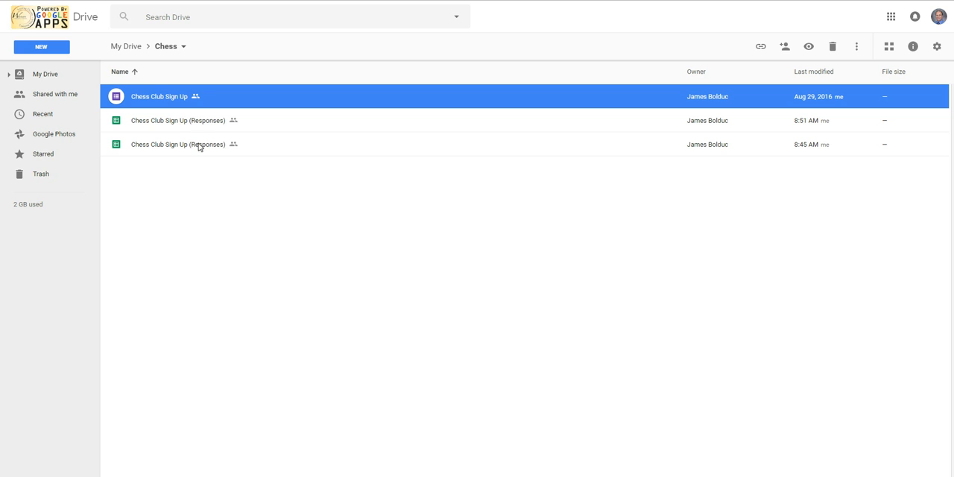
Step: Open the Chess Club Sign Up (Responses) spreadsheet last modified at 8:45 AM and review its column headings from Child's name to the communication preference
click(199, 146)
double_click(199, 147)
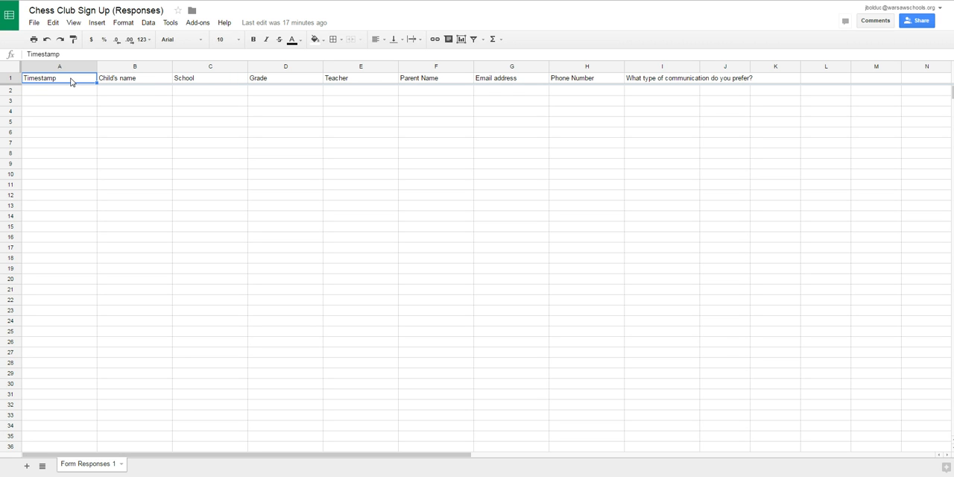
click(151, 80)
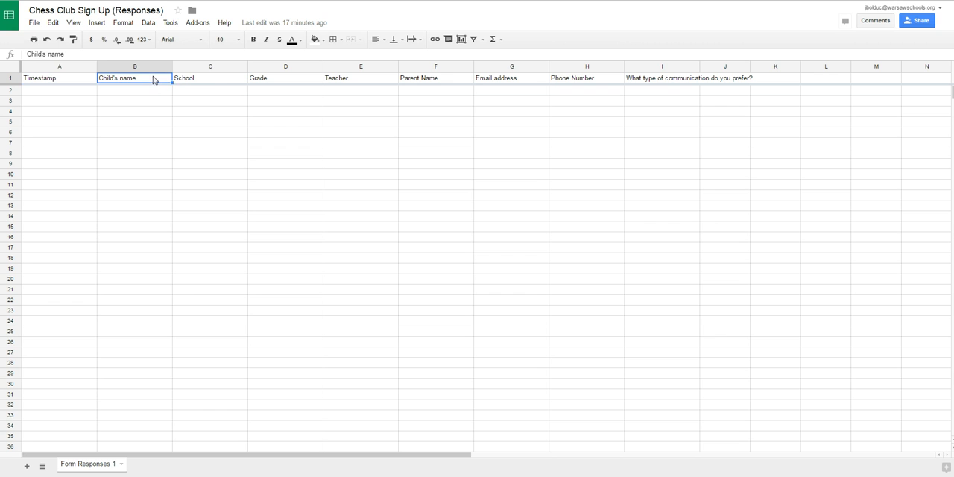
click(215, 80)
click(284, 80)
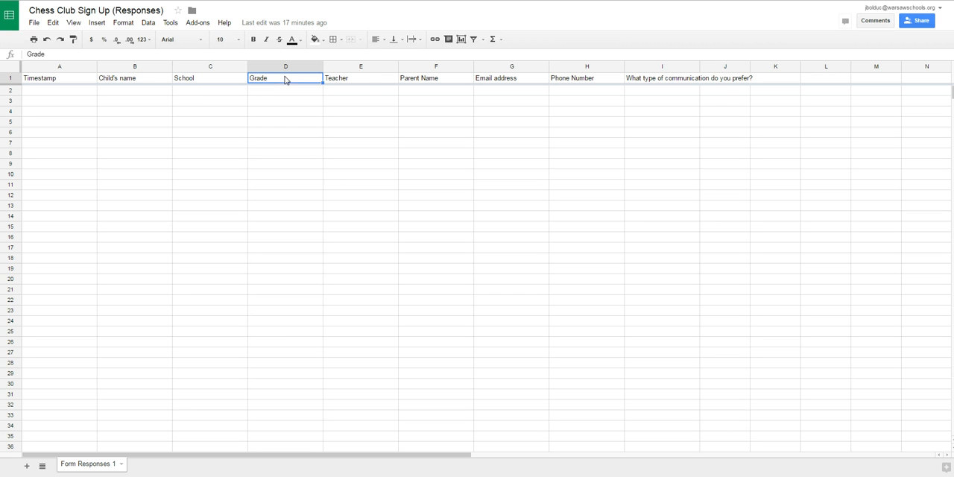
click(367, 79)
click(453, 82)
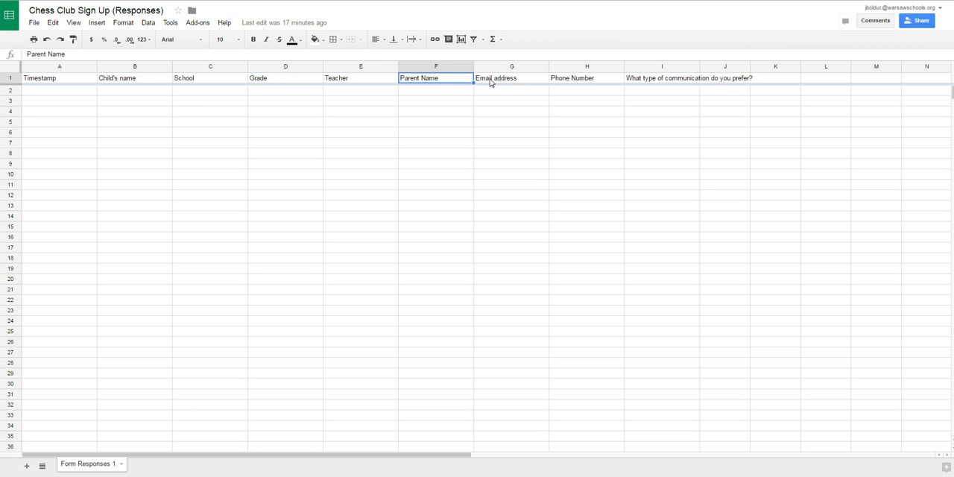
click(520, 84)
click(595, 83)
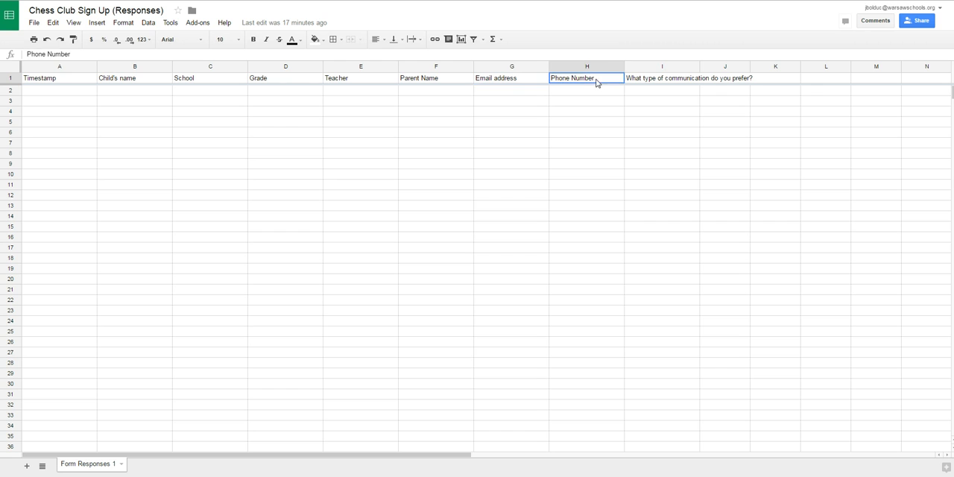
click(653, 80)
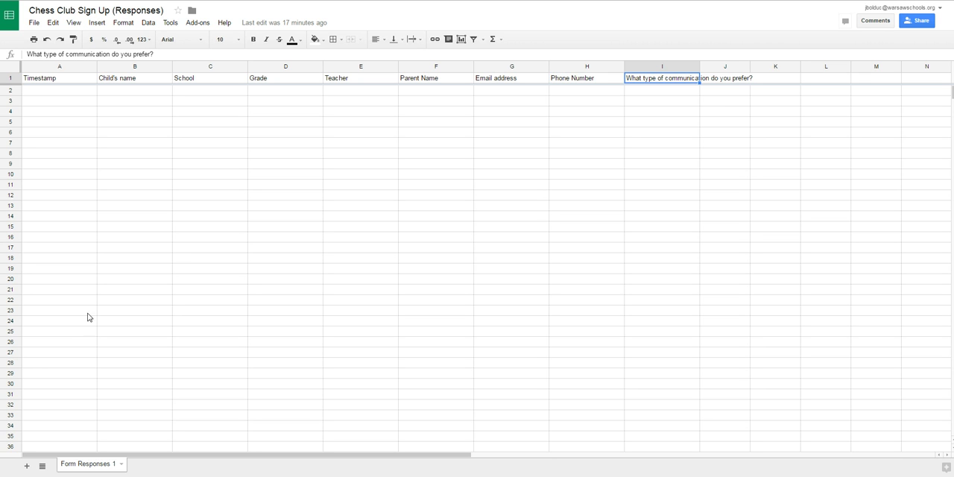
click(12, 73)
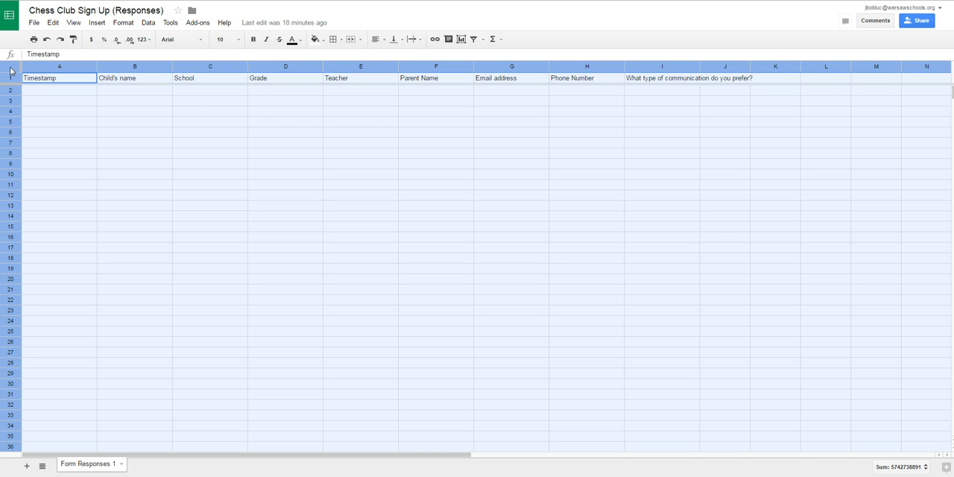
click(64, 146)
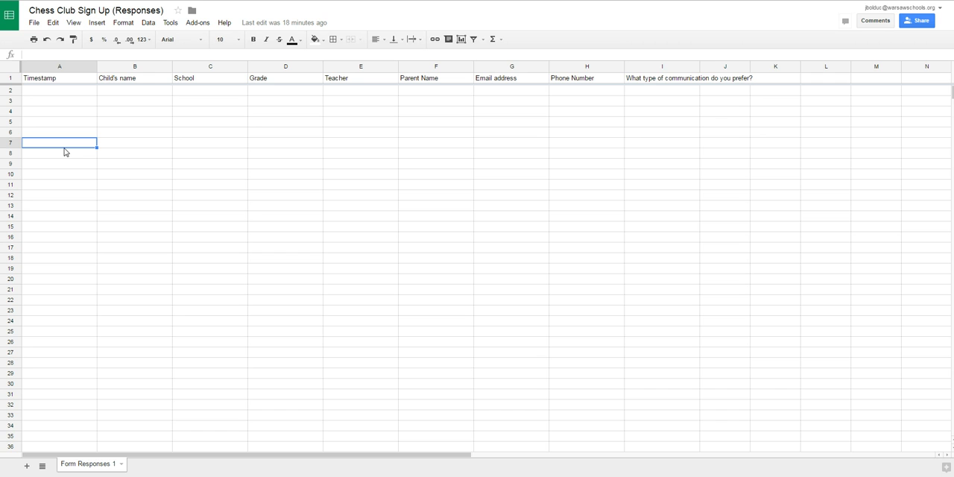
click(118, 179)
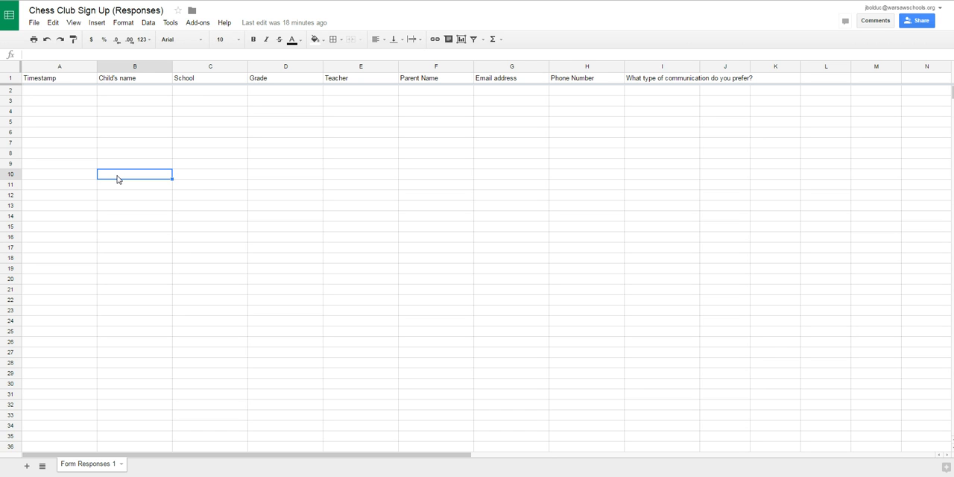
click(198, 179)
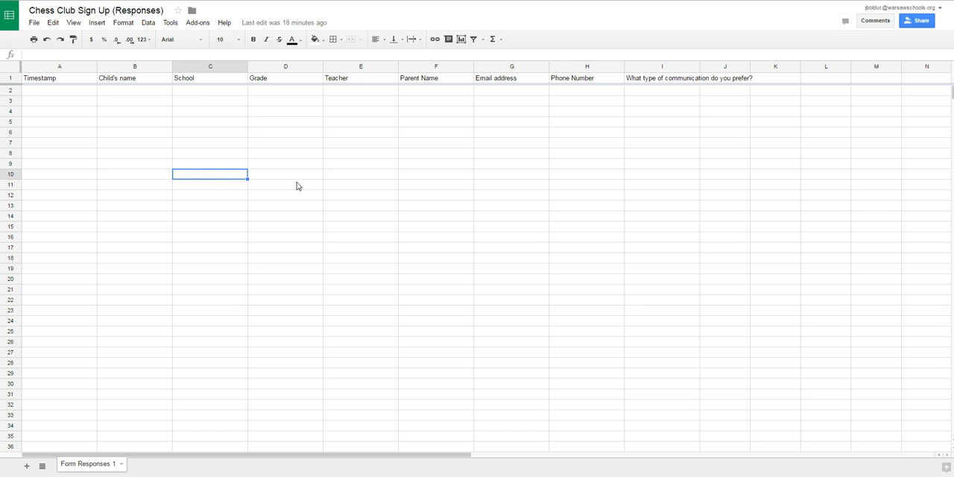
click(298, 179)
click(365, 179)
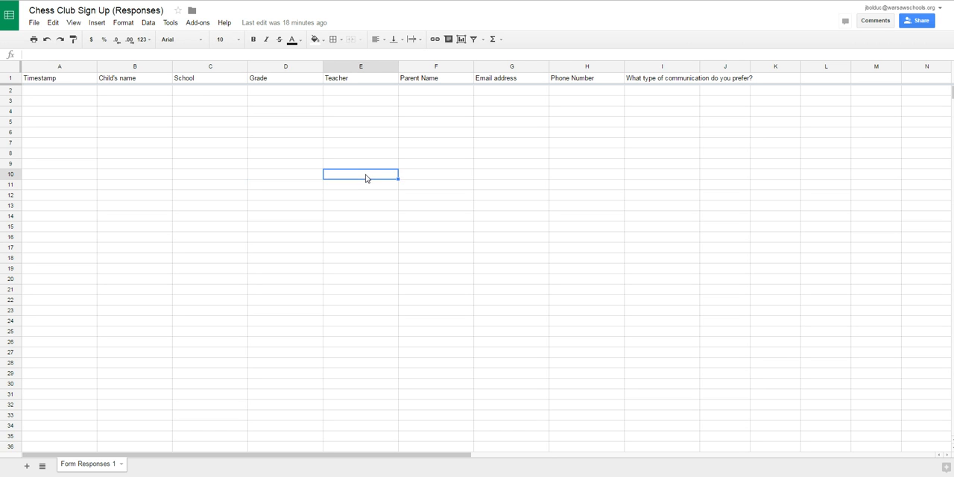